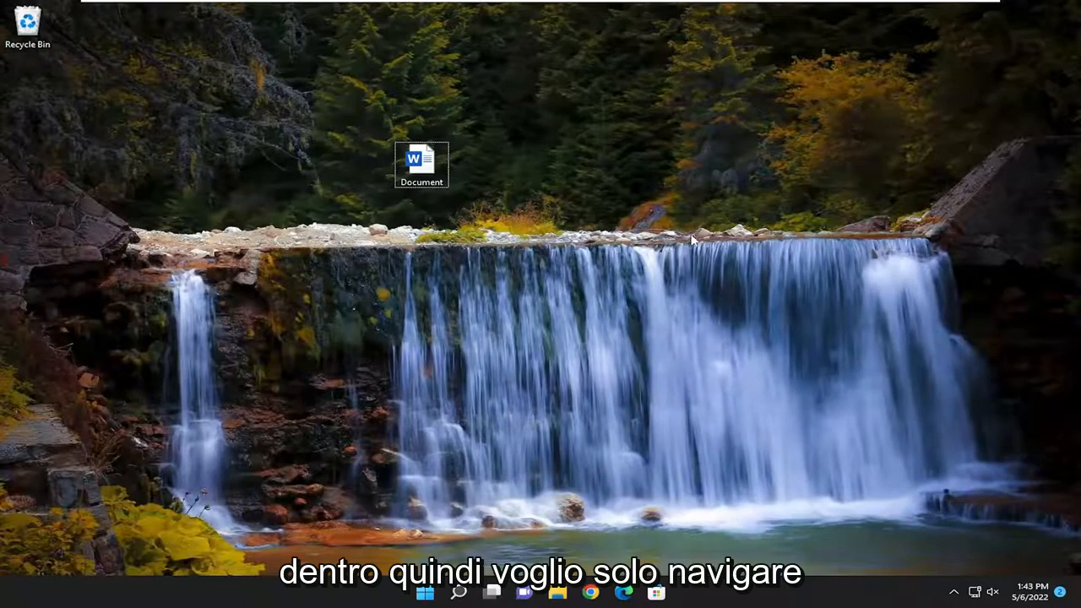
Show the Word document's Properties on the Details page listing Authors and Last saved by
left_click(412, 156)
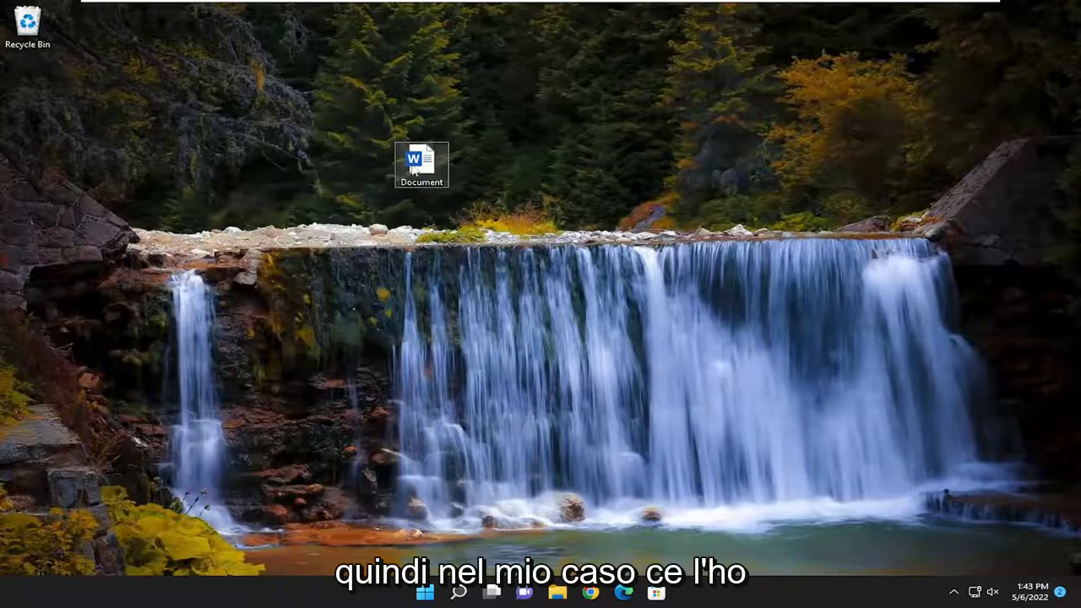
mouse_move(420, 163)
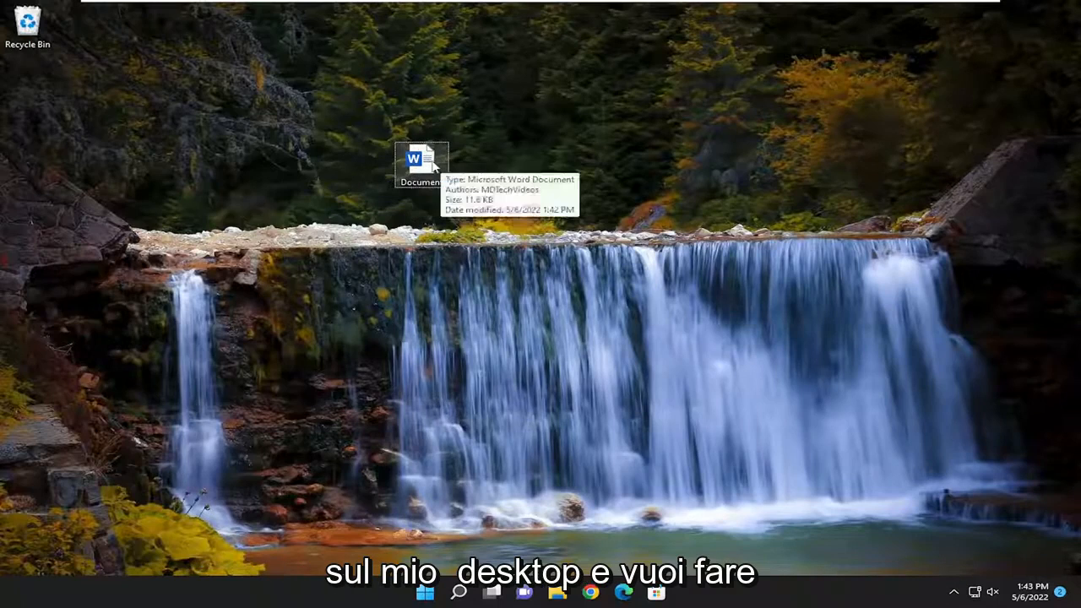
right_click(417, 162)
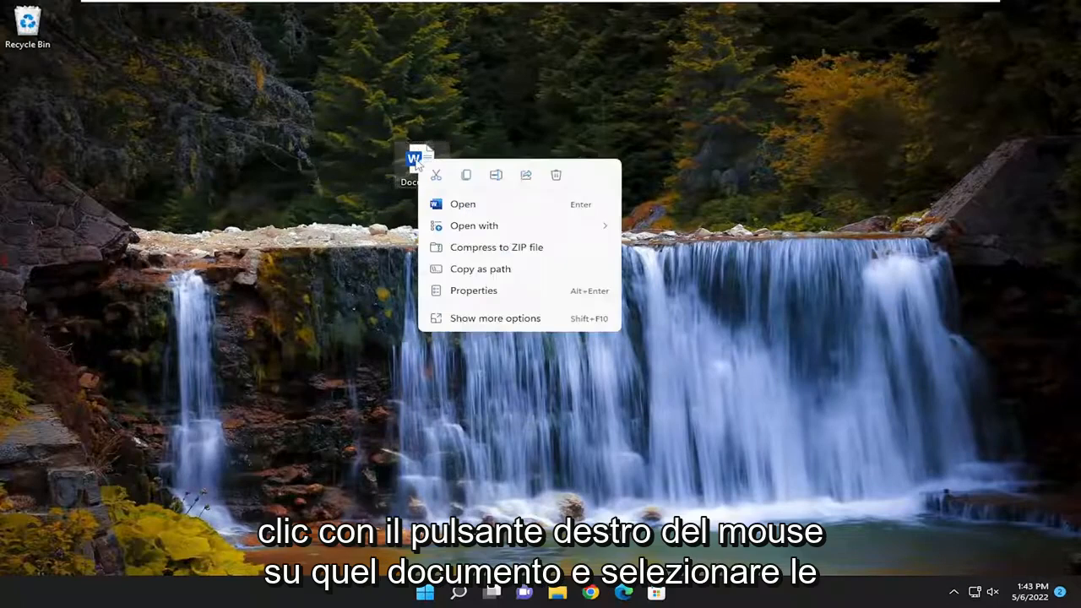
left_click(473, 290)
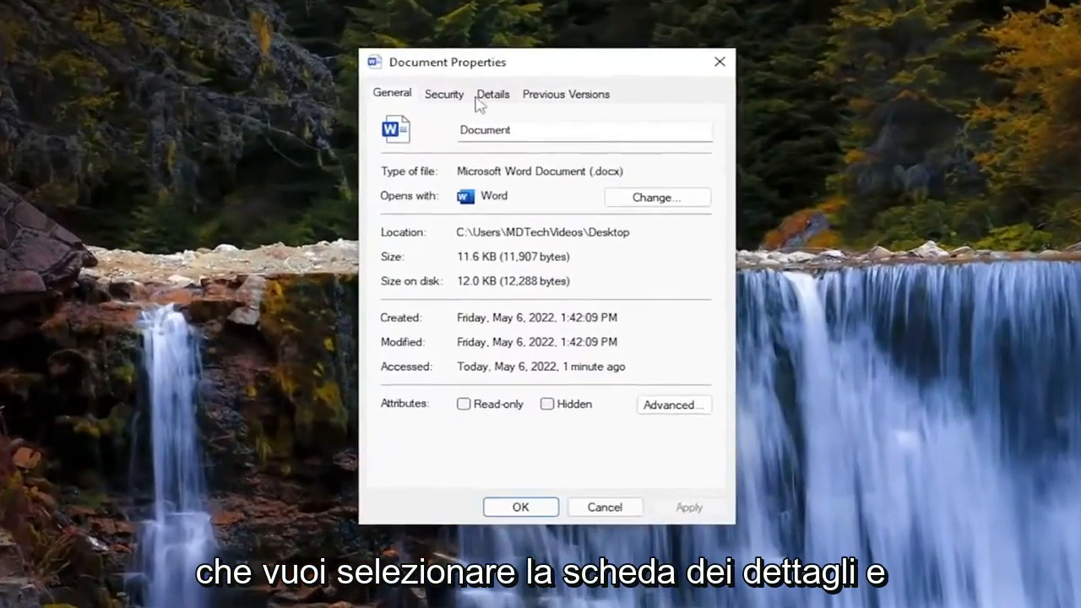
left_click(492, 94)
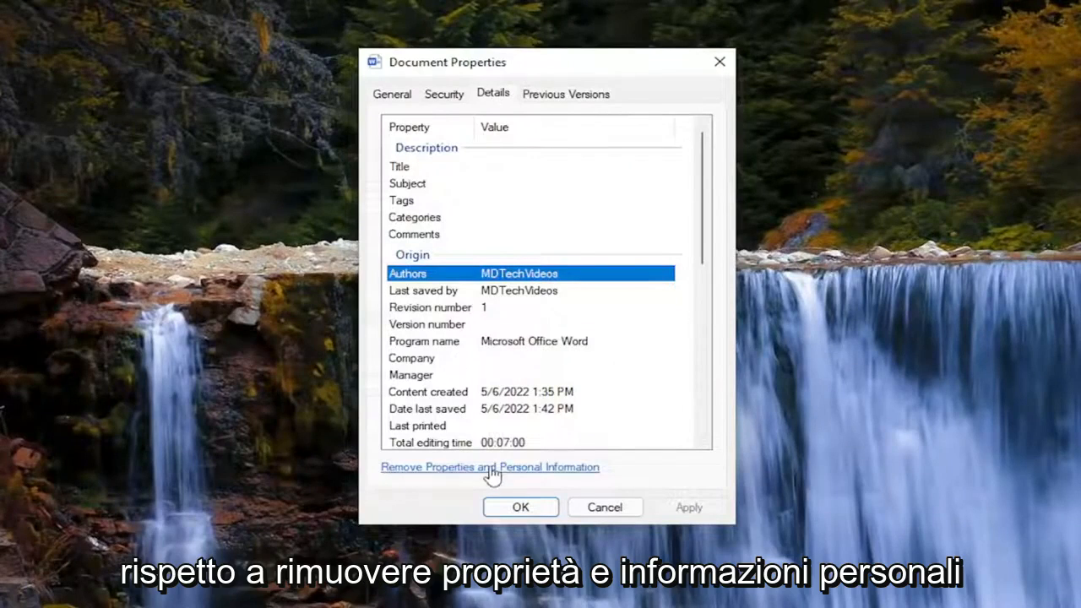
Choose removal from this file itself and mark Authors, Last saved by and Manager for removal
left_click(545, 469)
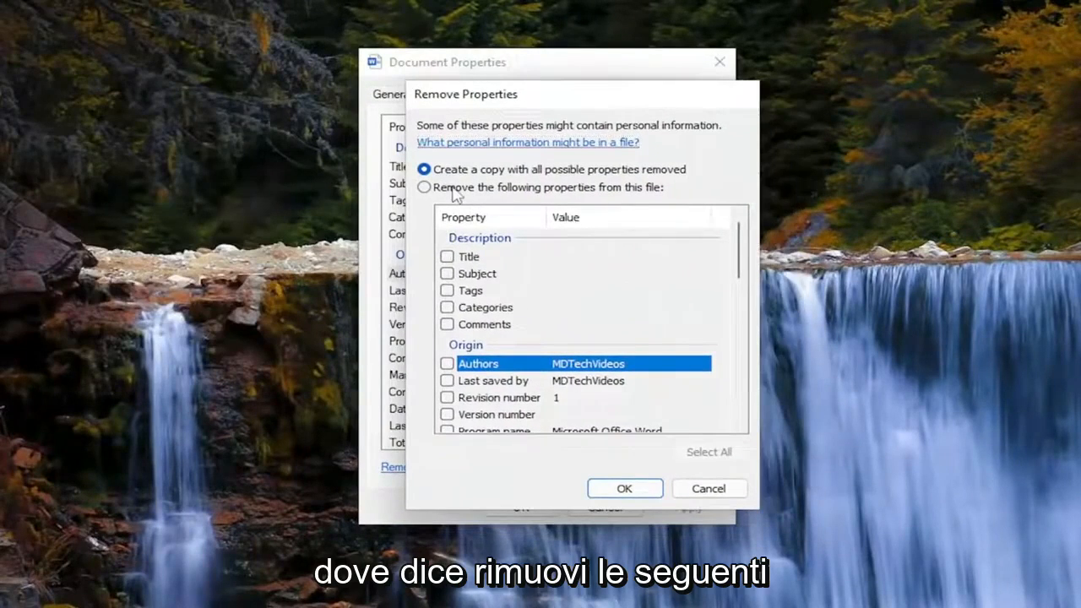
left_click(424, 186)
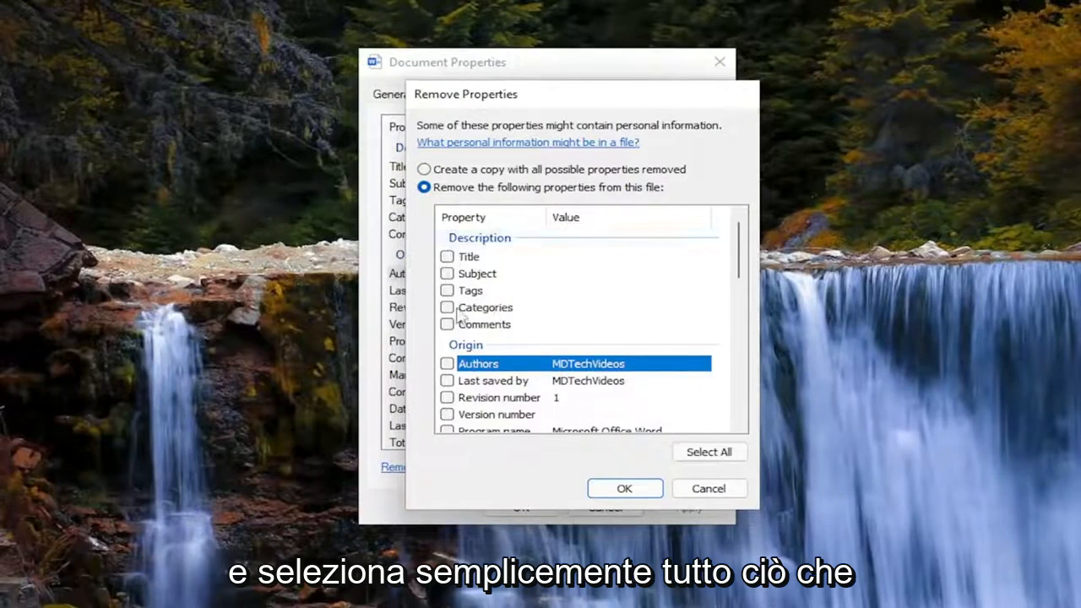
scroll(460, 314, "down", 1)
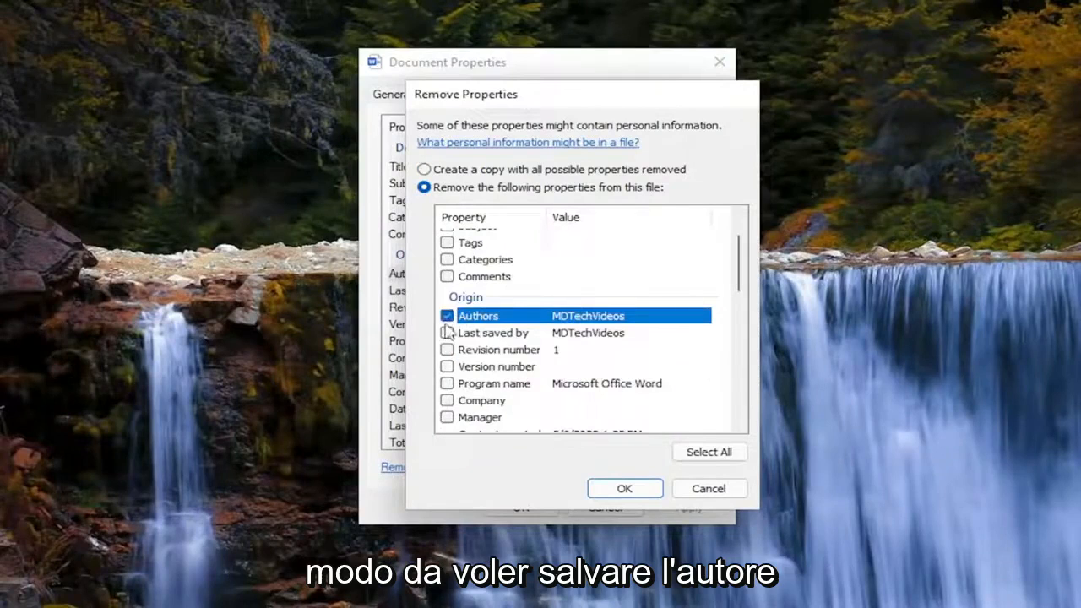
left_click(447, 316)
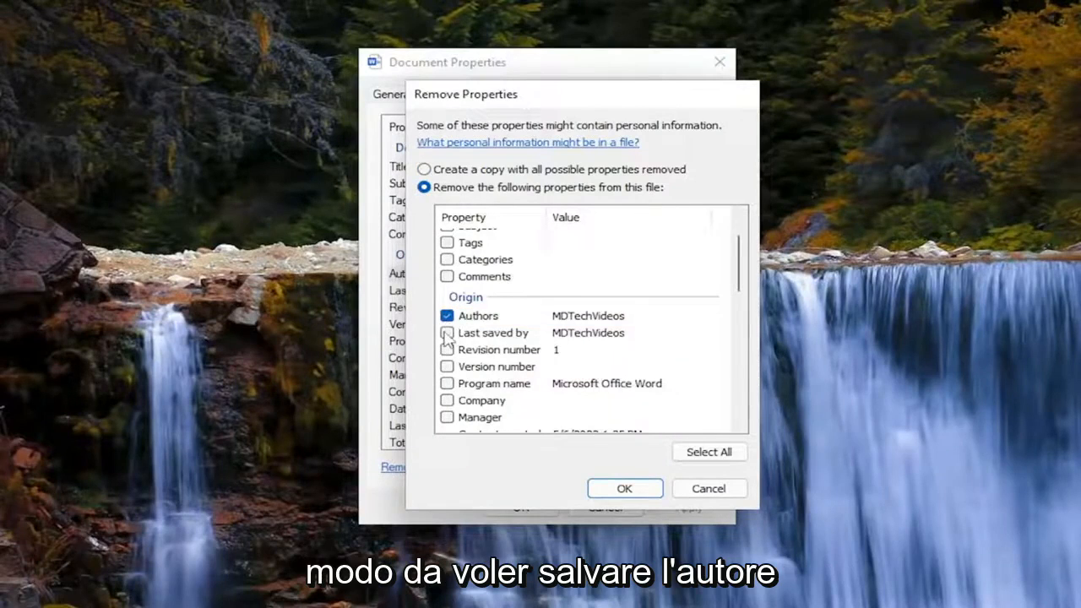
left_click(447, 333)
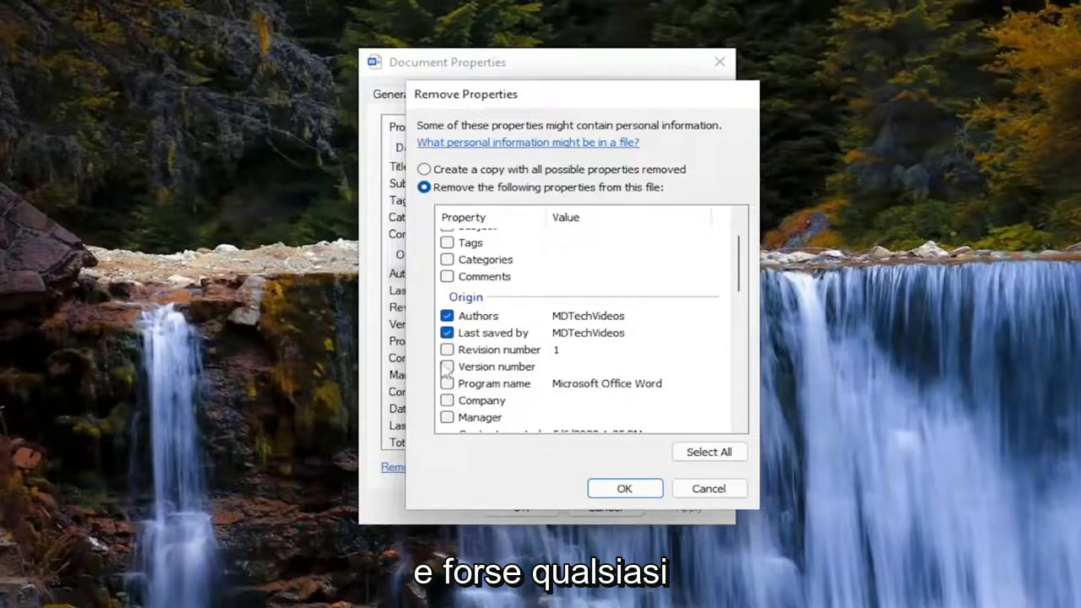
scroll(446, 368, "down", 3)
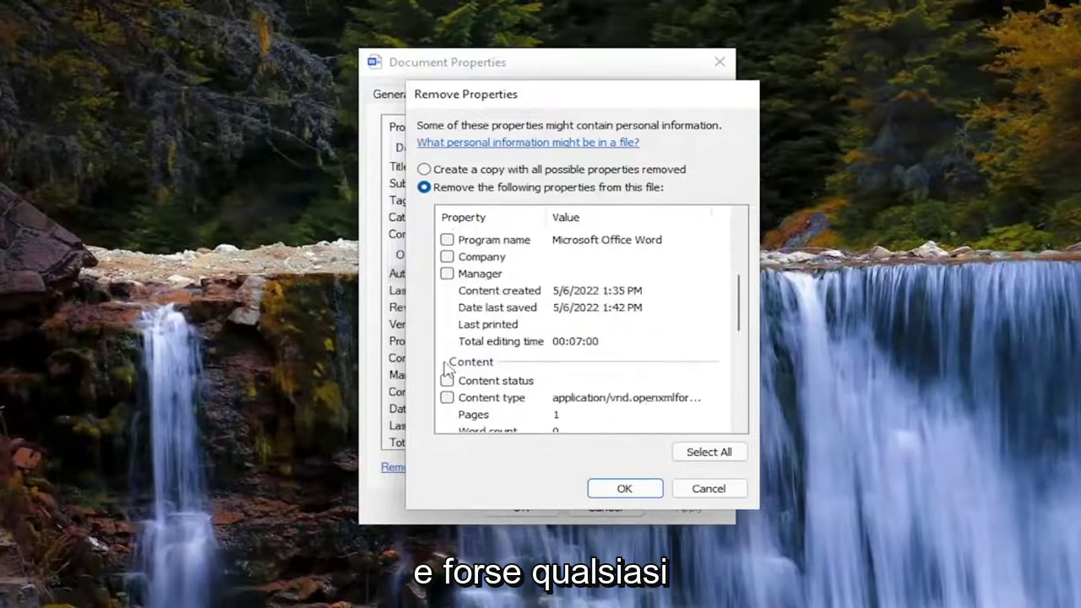
left_click(447, 274)
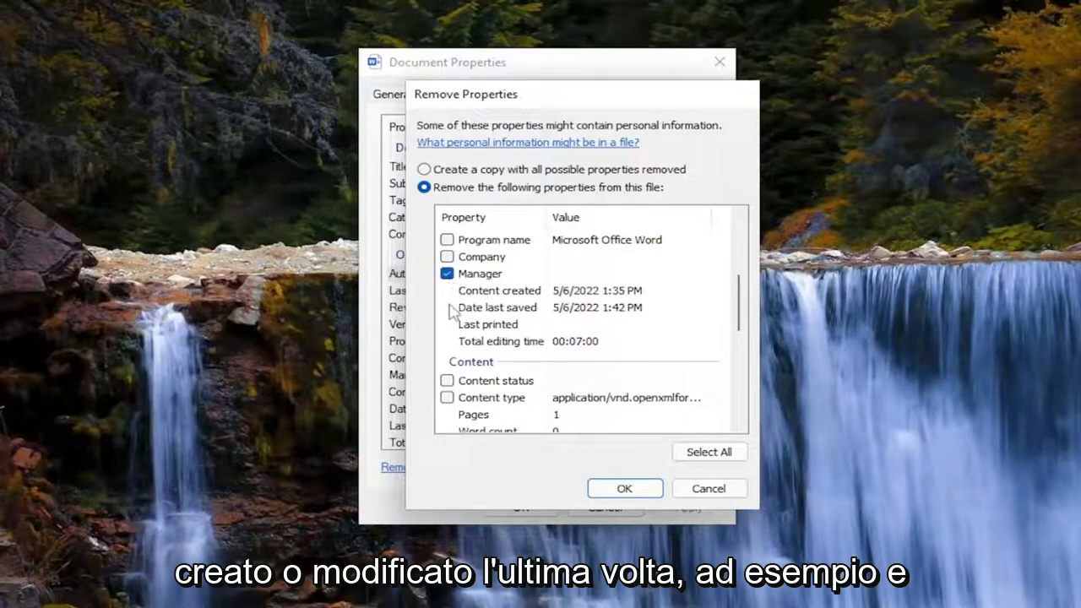
Confirm removing the marked properties and close the document's Properties window
left_click(624, 488)
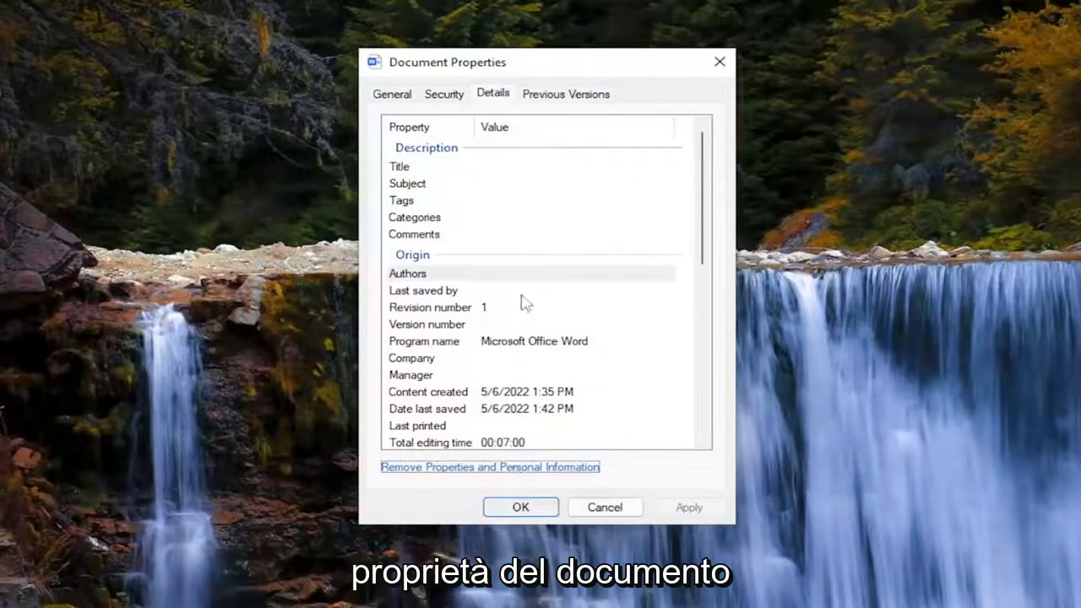
left_click(520, 507)
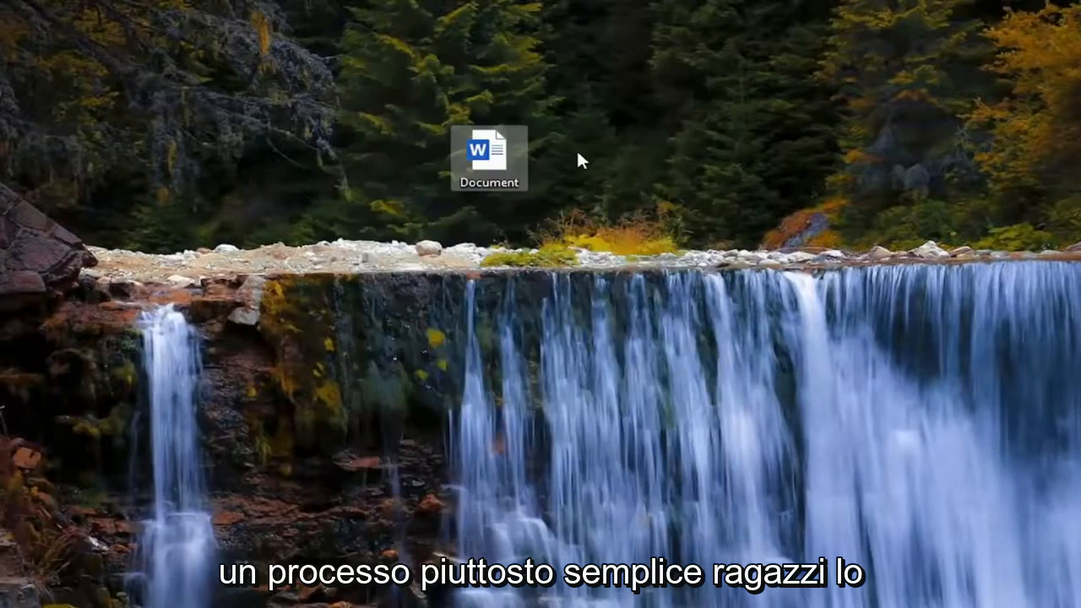